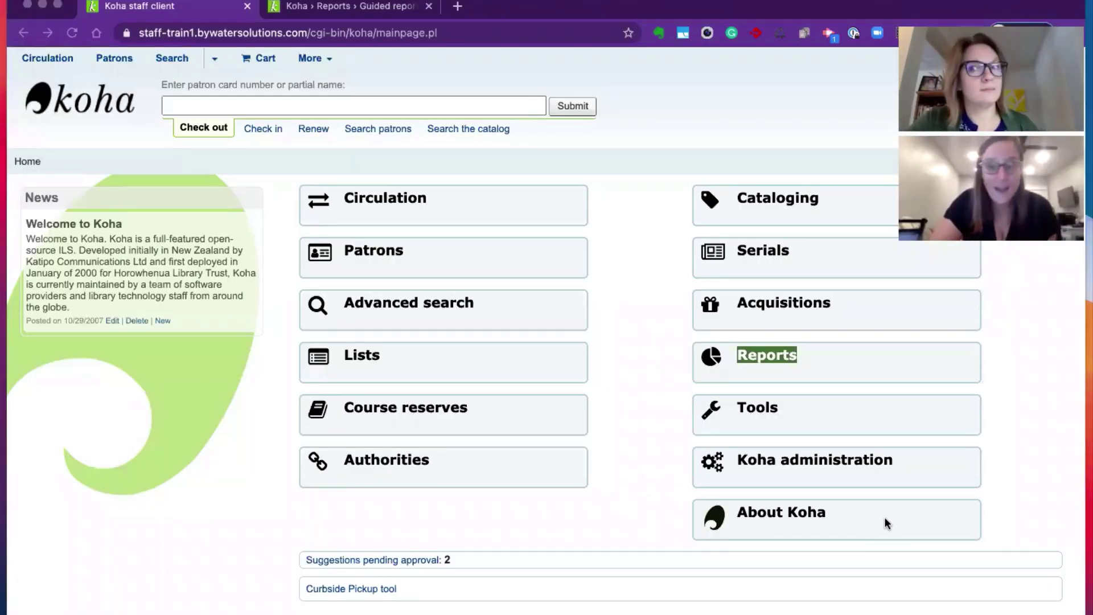
# Go to Koha administration and open Patron attribute types, which lists NEW, PROX and ROP
pyautogui.click(821, 466)
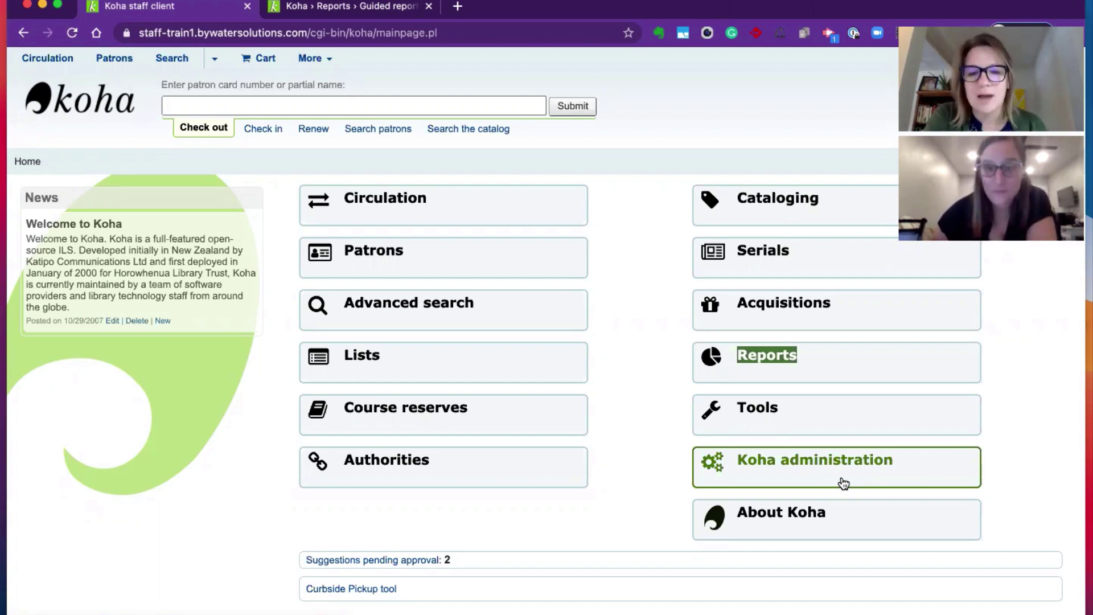
pyautogui.click(841, 479)
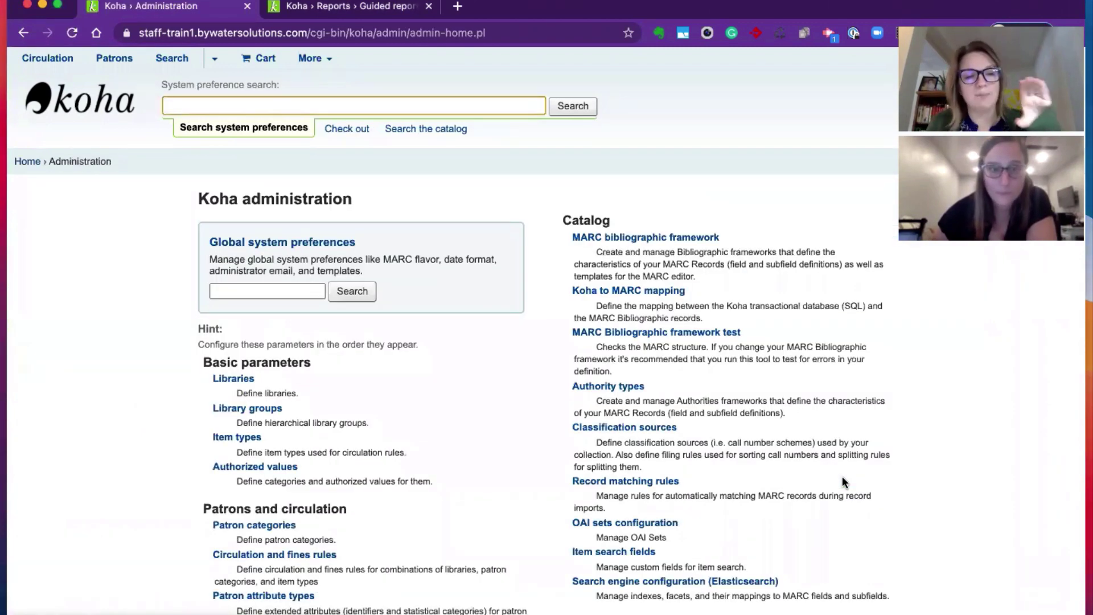
pyautogui.scroll(-3, 267, 444)
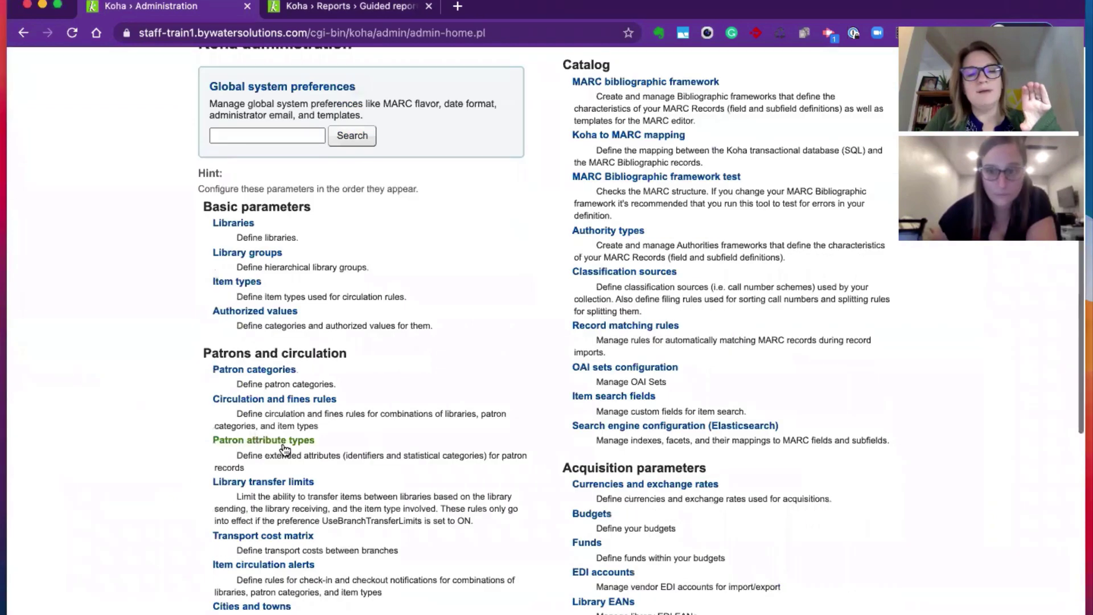
pyautogui.click(245, 443)
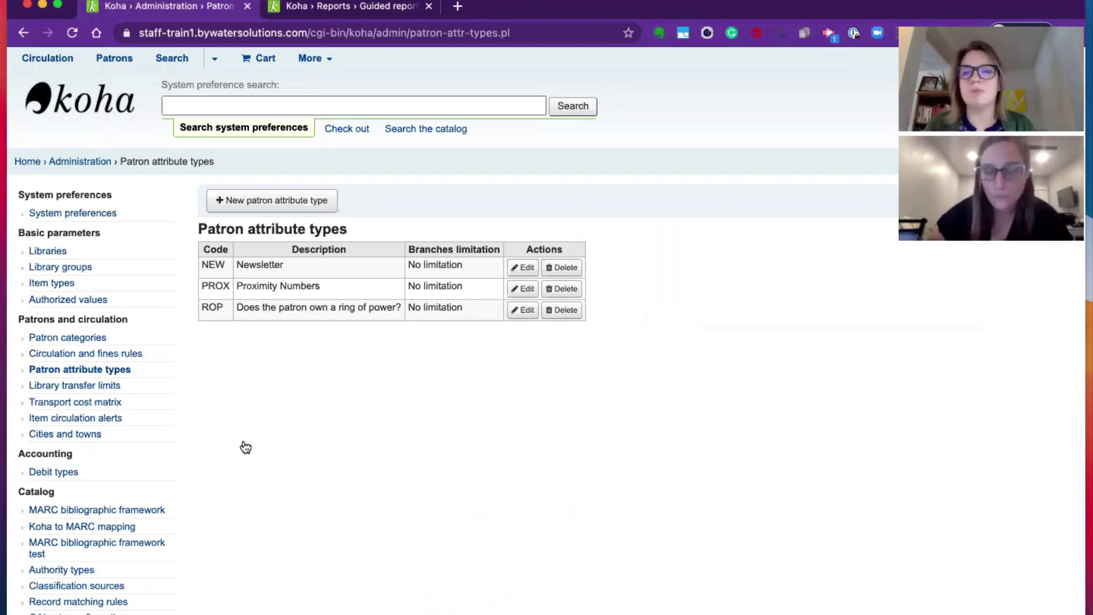
# Start a new patron attribute type with code FOL and description 'Friends of the Library'
pyautogui.click(279, 205)
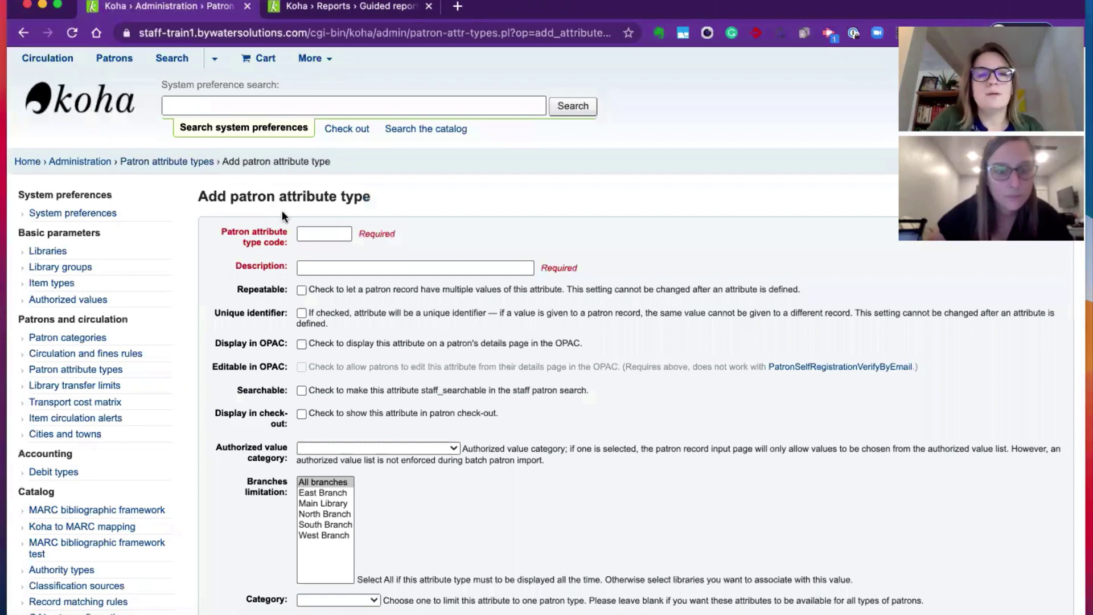
pyautogui.scroll(-2, 498, 371)
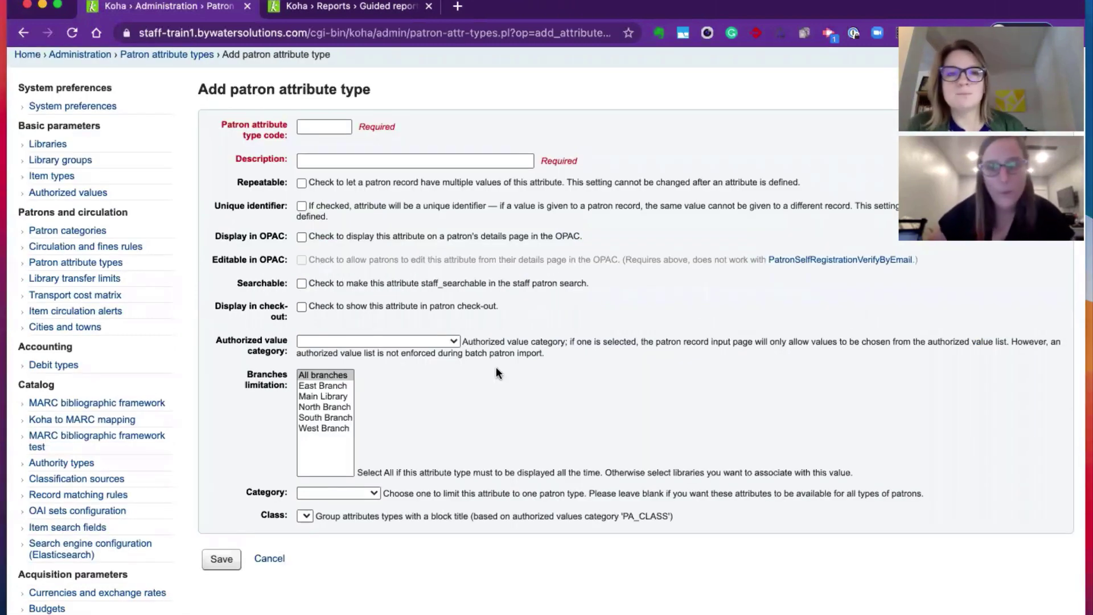
pyautogui.click(339, 127)
pyautogui.write('FOL')
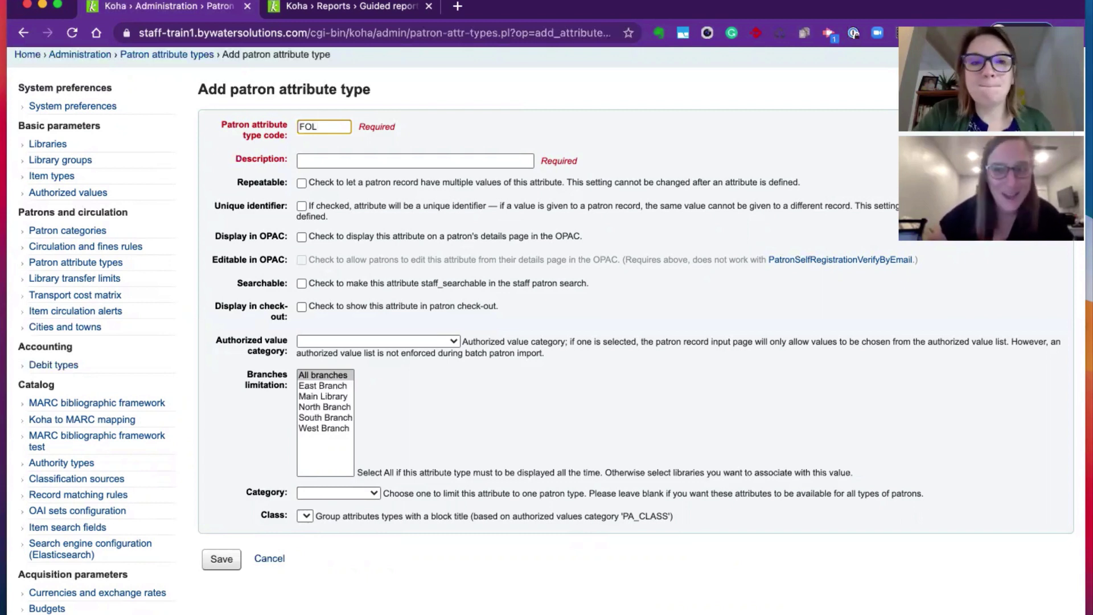
pyautogui.click(360, 162)
pyautogui.write('Friends of')
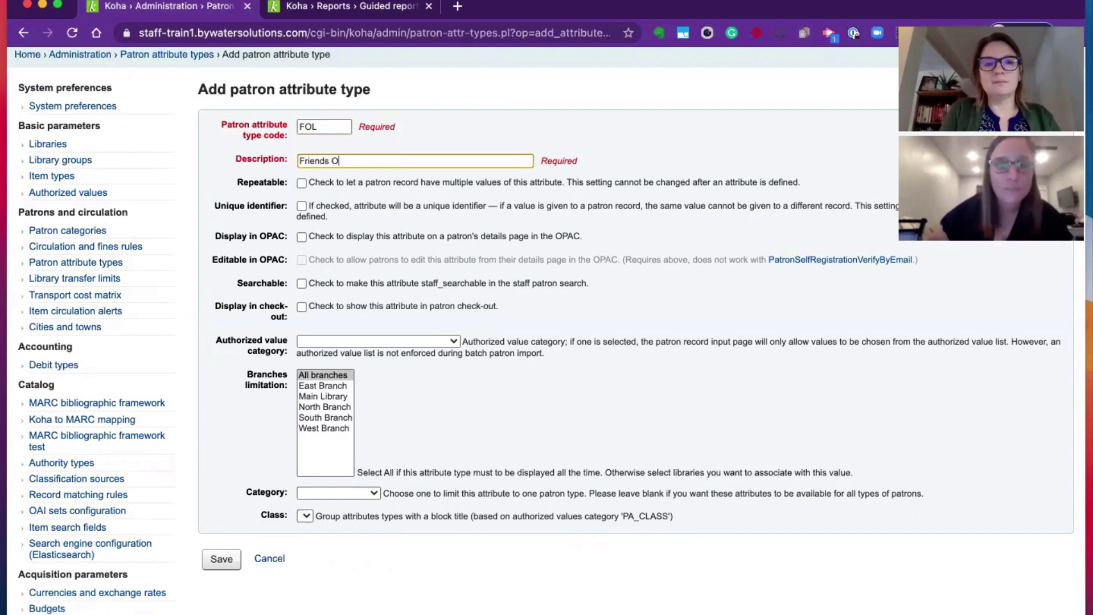
pyautogui.write(' the Library')
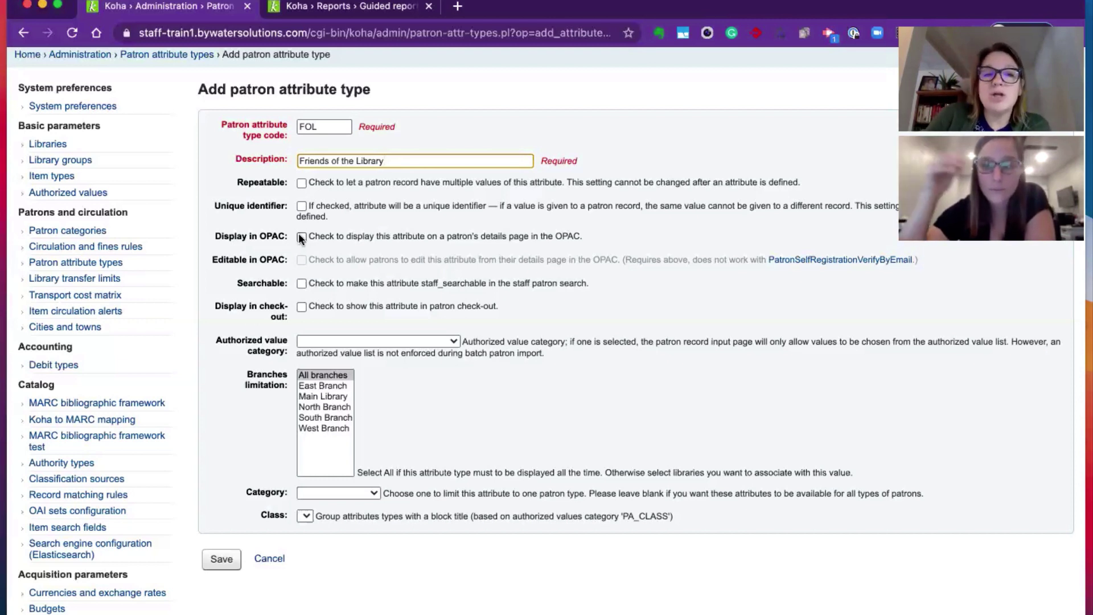
pyautogui.click(300, 237)
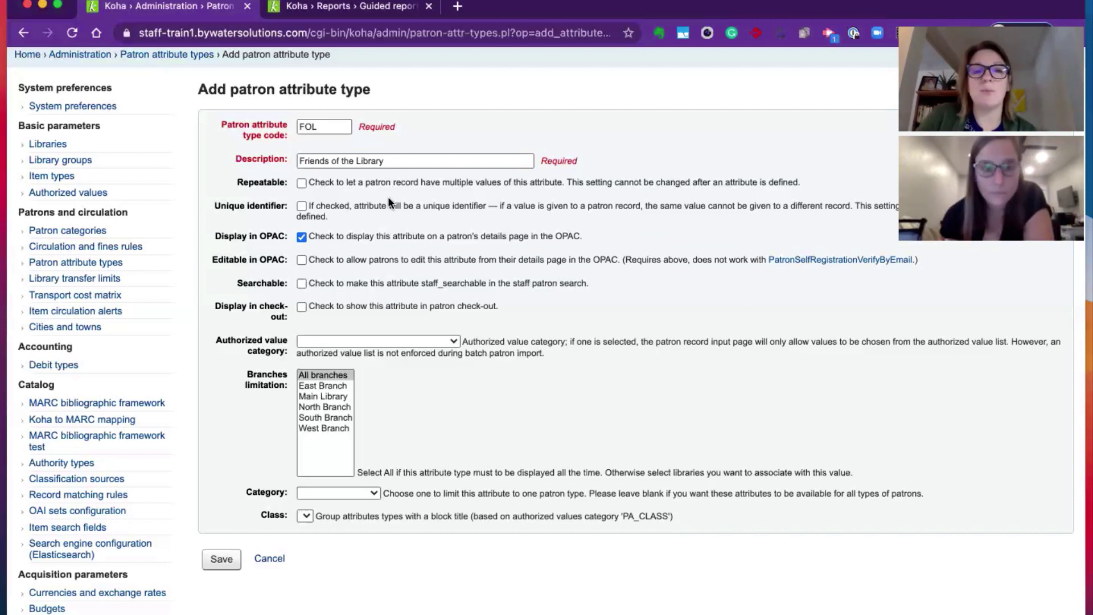
pyautogui.click(302, 235)
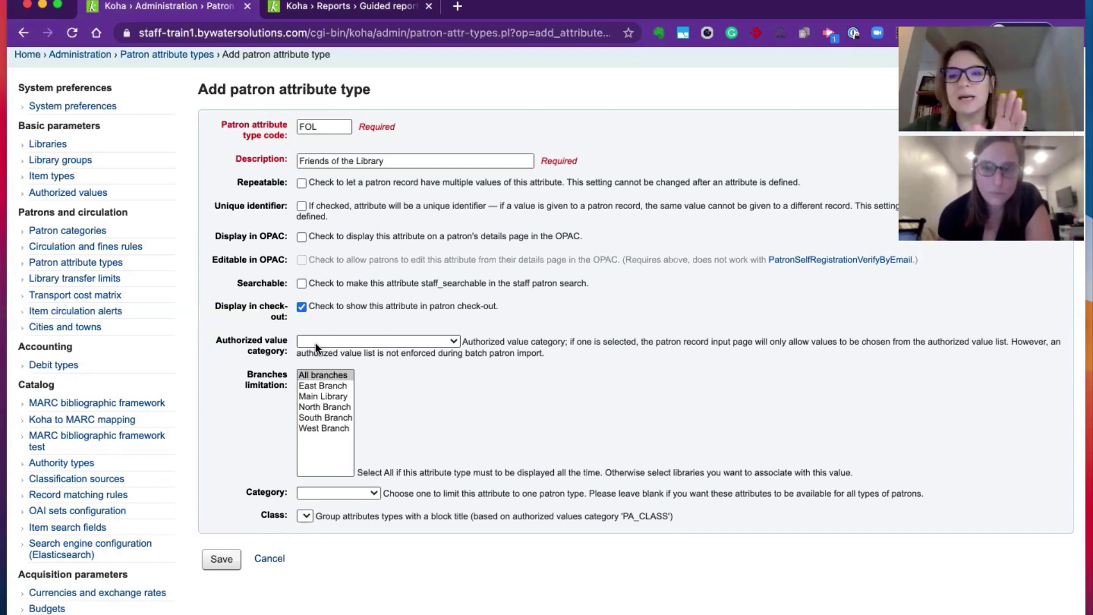
# Choose YES_NO as FOL's authorized value category and select East Branch under branch limitation
pyautogui.click(315, 343)
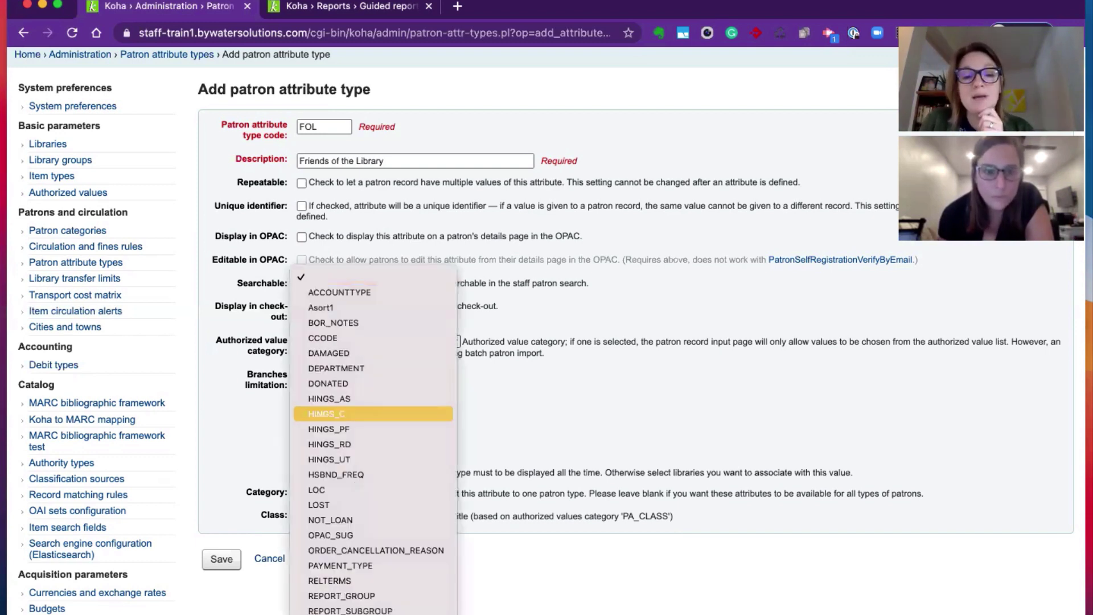
pyautogui.scroll(-5, 353, 482)
pyautogui.click(341, 603)
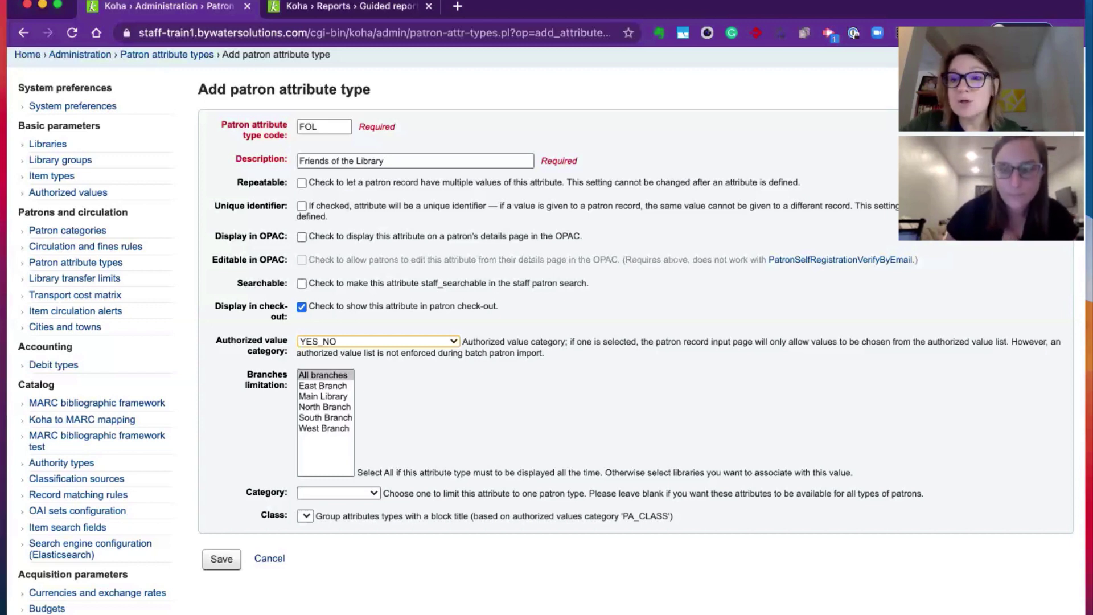
pyautogui.click(341, 385)
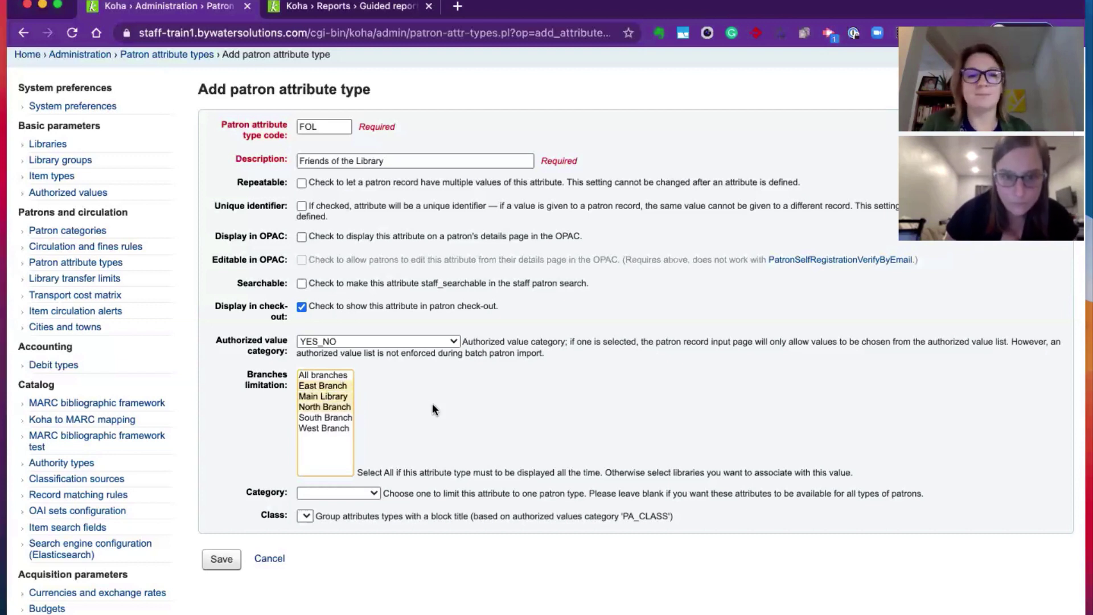
# Reselect All branches, leave the patron category blank, and save the FOL attribute type
pyautogui.click(333, 375)
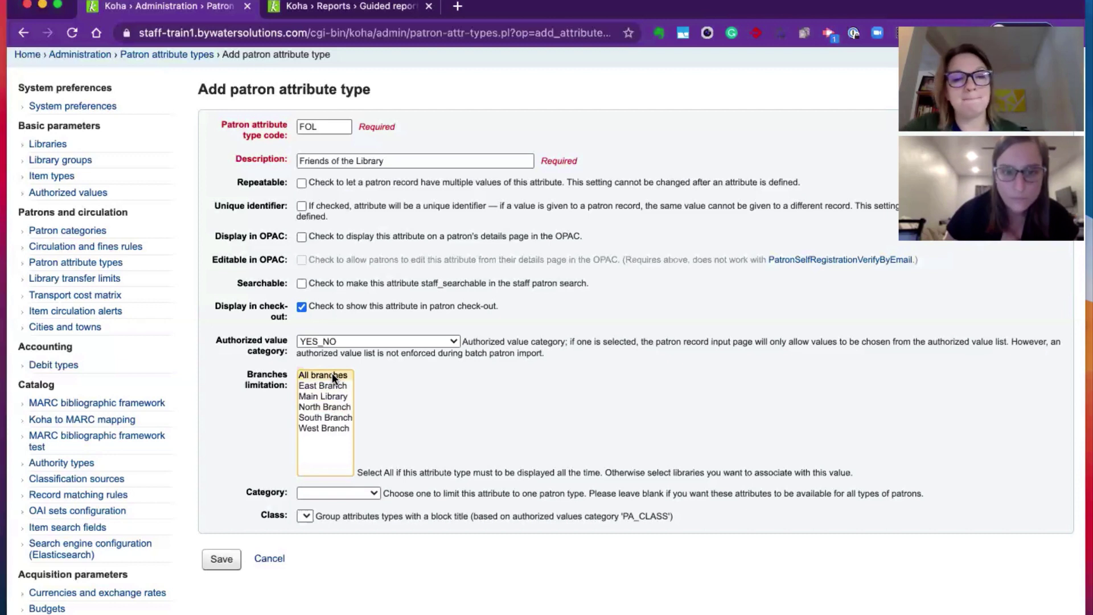
pyautogui.click(360, 489)
pyautogui.click(524, 415)
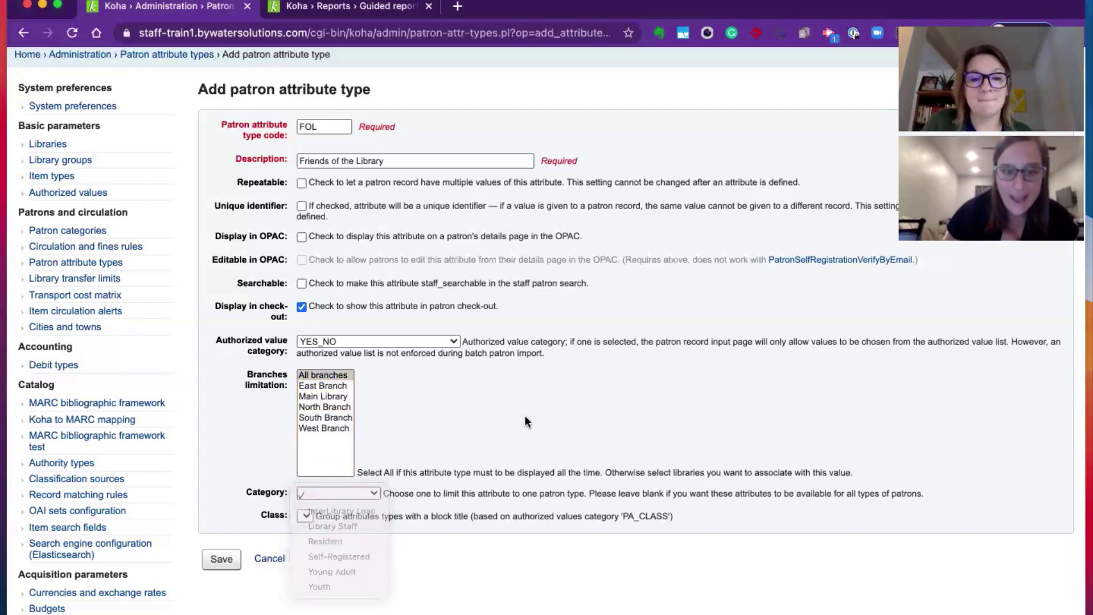
pyautogui.click(343, 491)
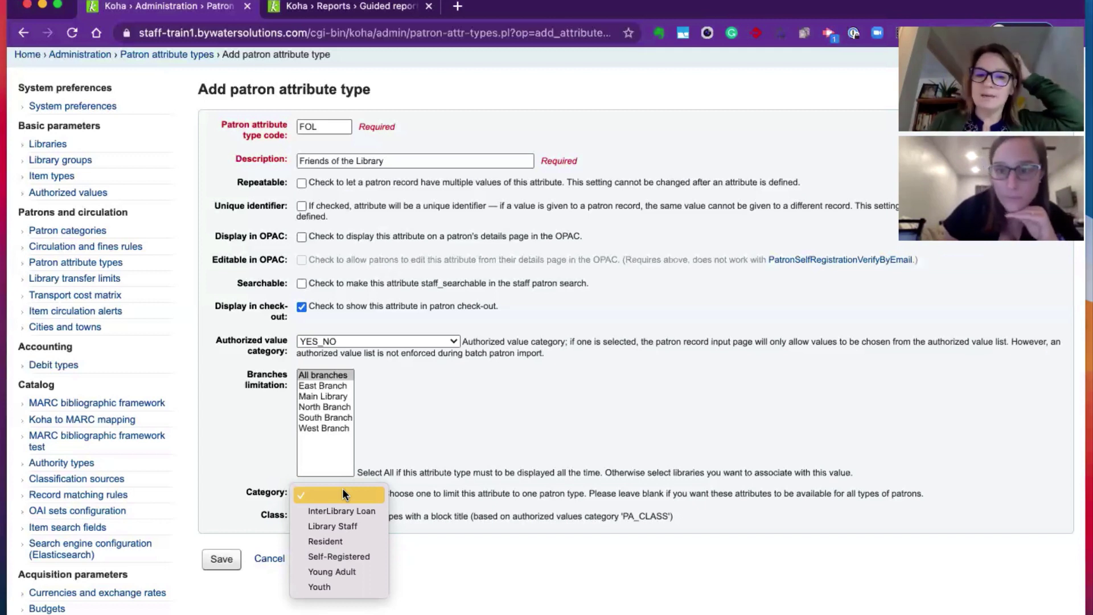
pyautogui.click(487, 521)
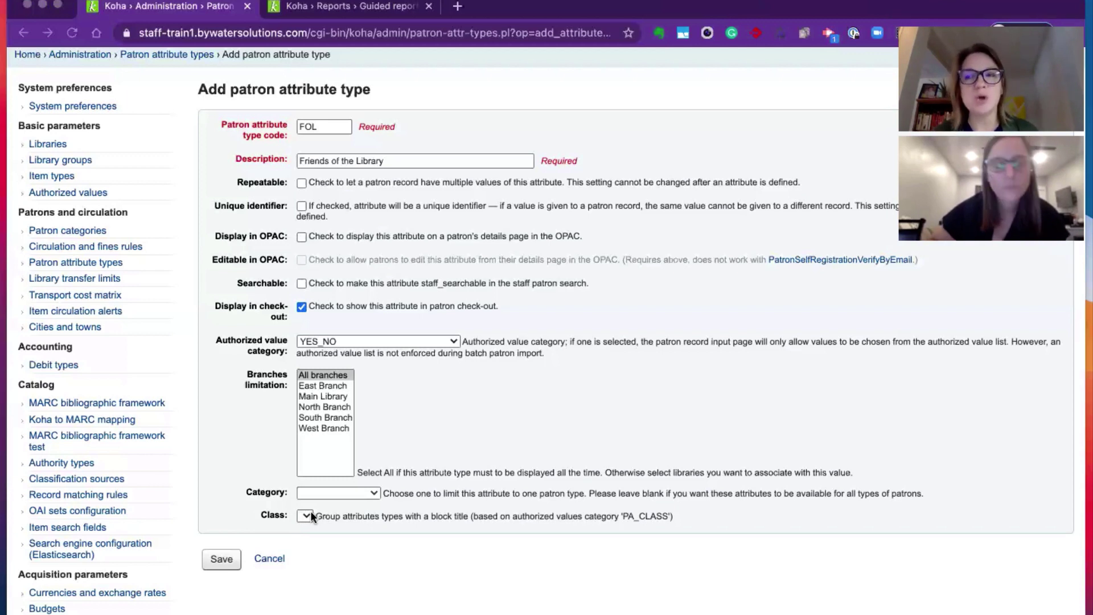
pyautogui.click(222, 560)
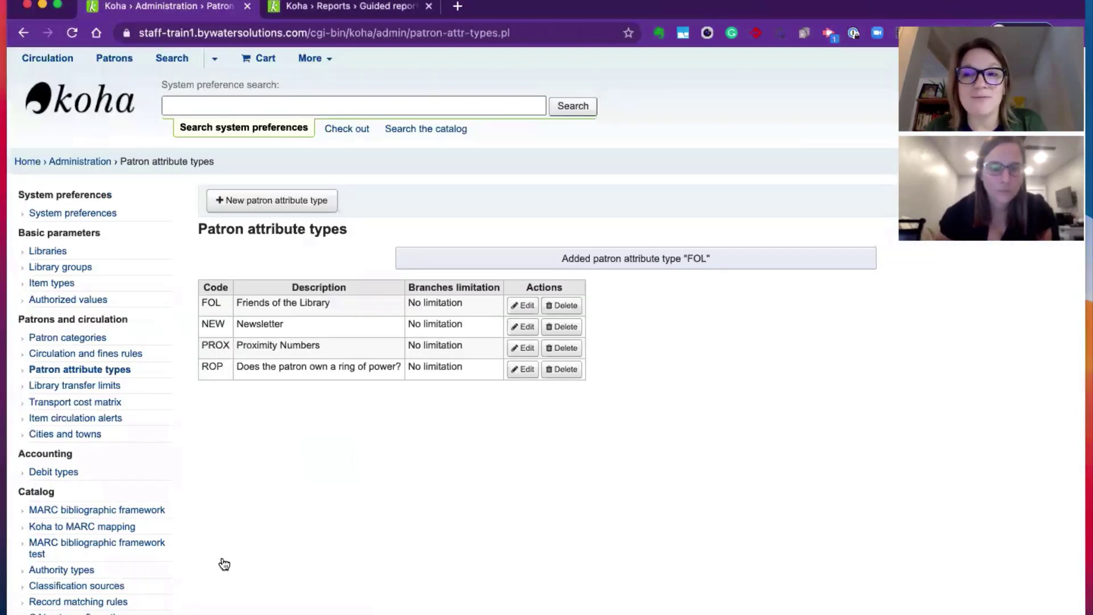
# Open the current patron's record for editing and bring its additional attributes section into view
pyautogui.click(347, 129)
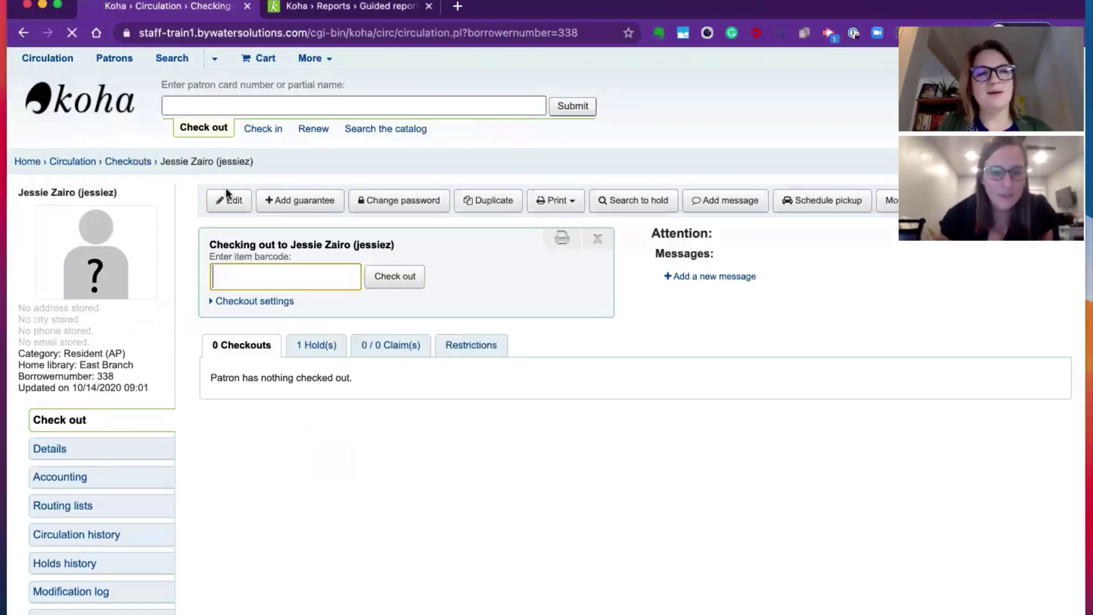
pyautogui.click(234, 202)
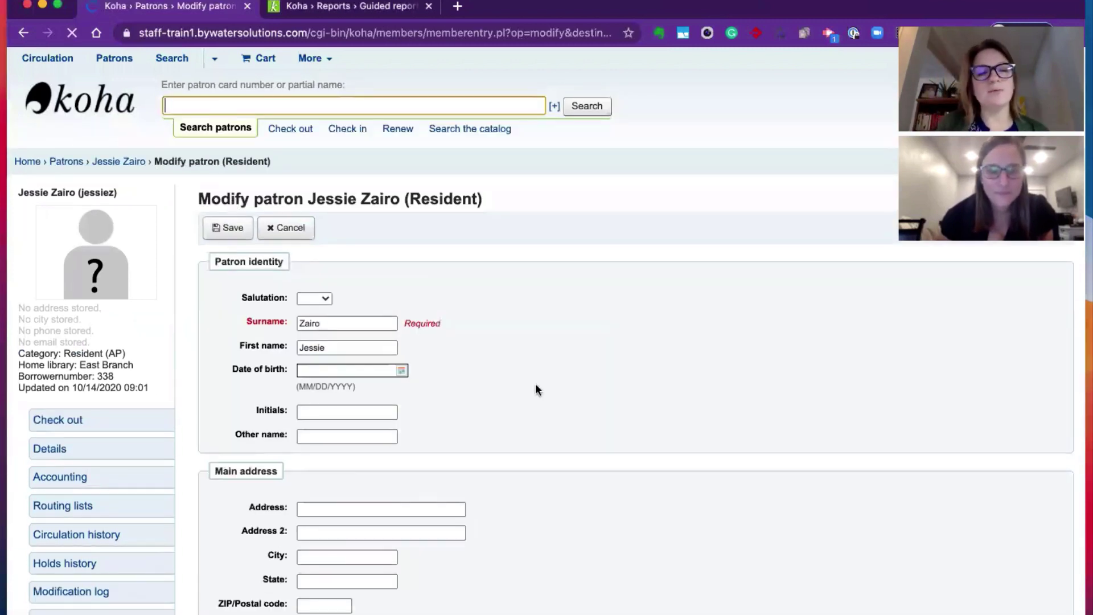
pyautogui.scroll(-9, 535, 384)
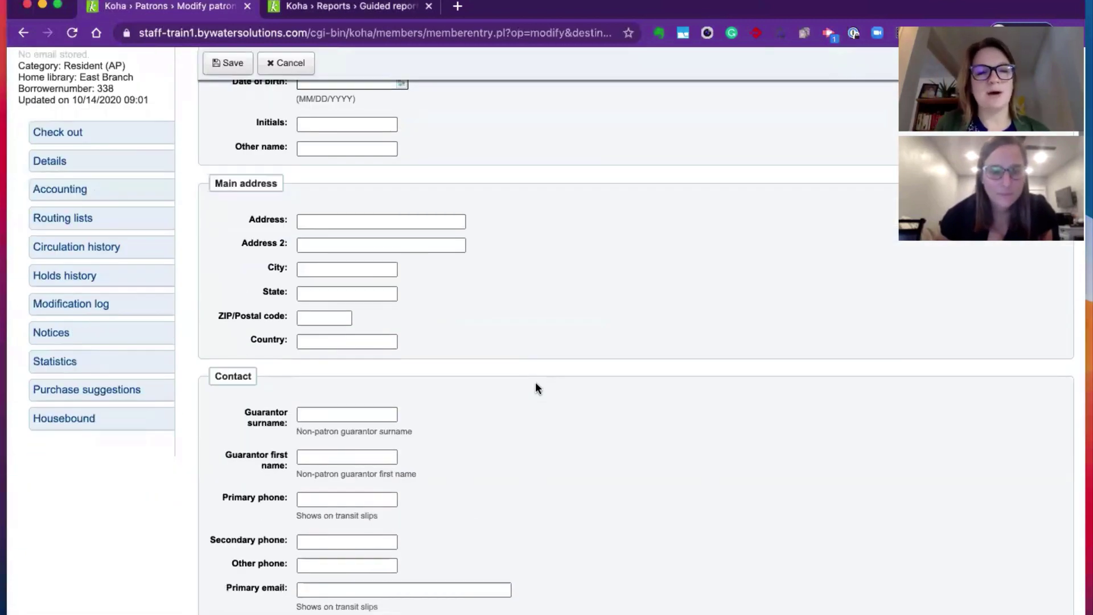
pyautogui.scroll(-15, 534, 390)
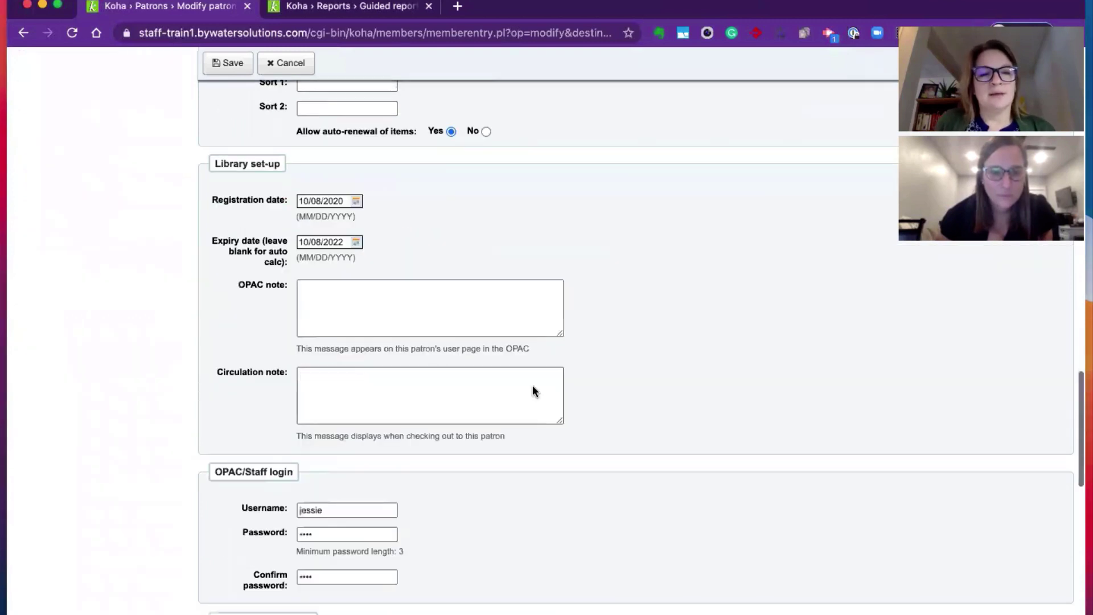
pyautogui.scroll(-8, 531, 390)
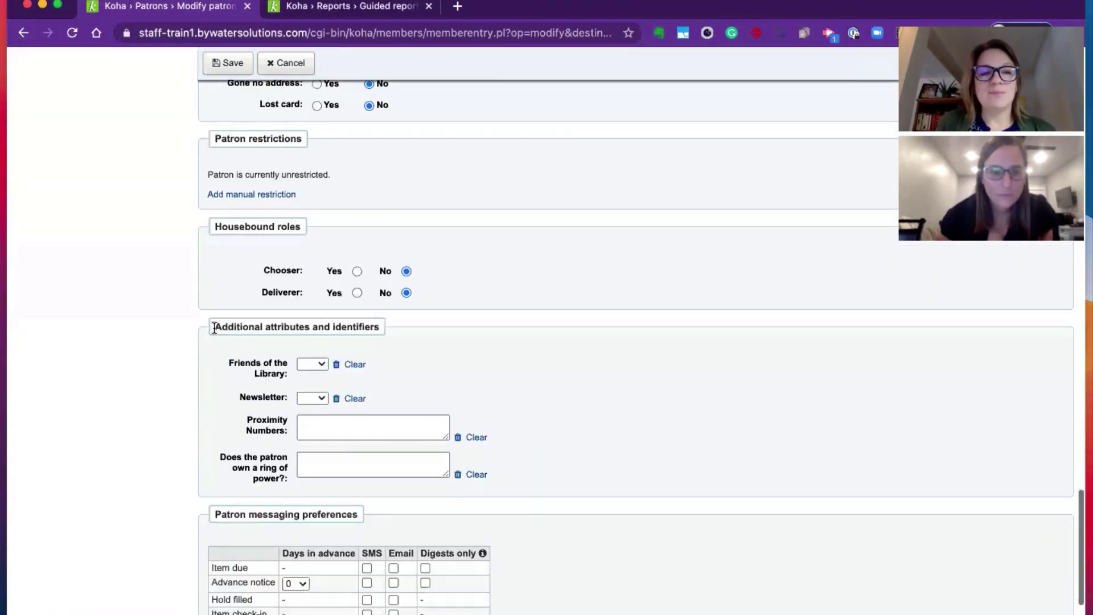
pyautogui.moveTo(214, 326); pyautogui.dragTo(336, 327)
pyautogui.click(397, 330)
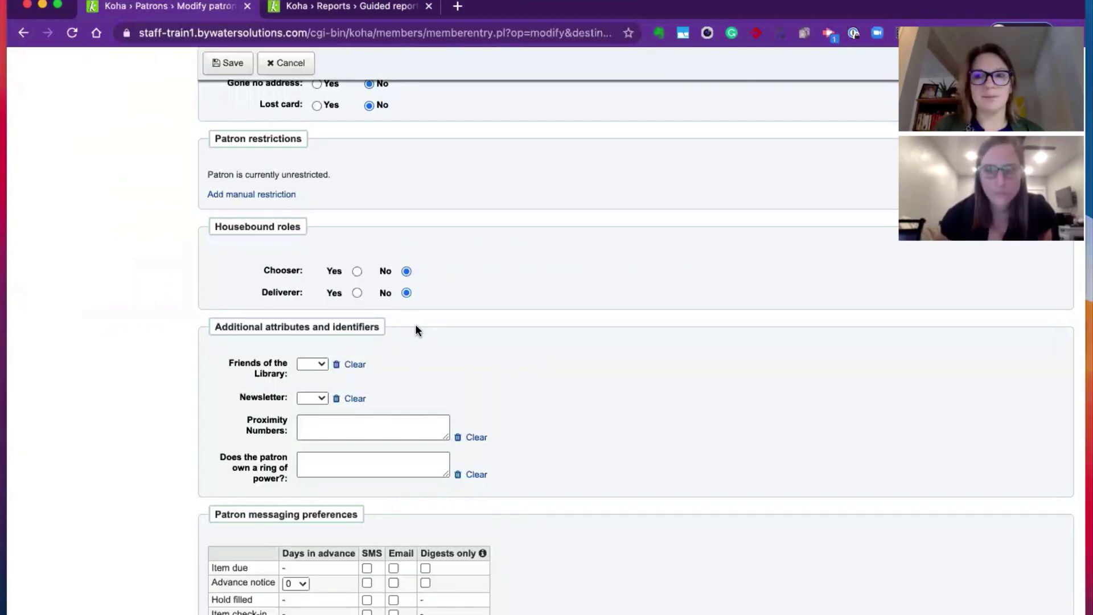
# Set Friends of the Library and Newsletter both to Yes and save the patron record
pyautogui.click(317, 364)
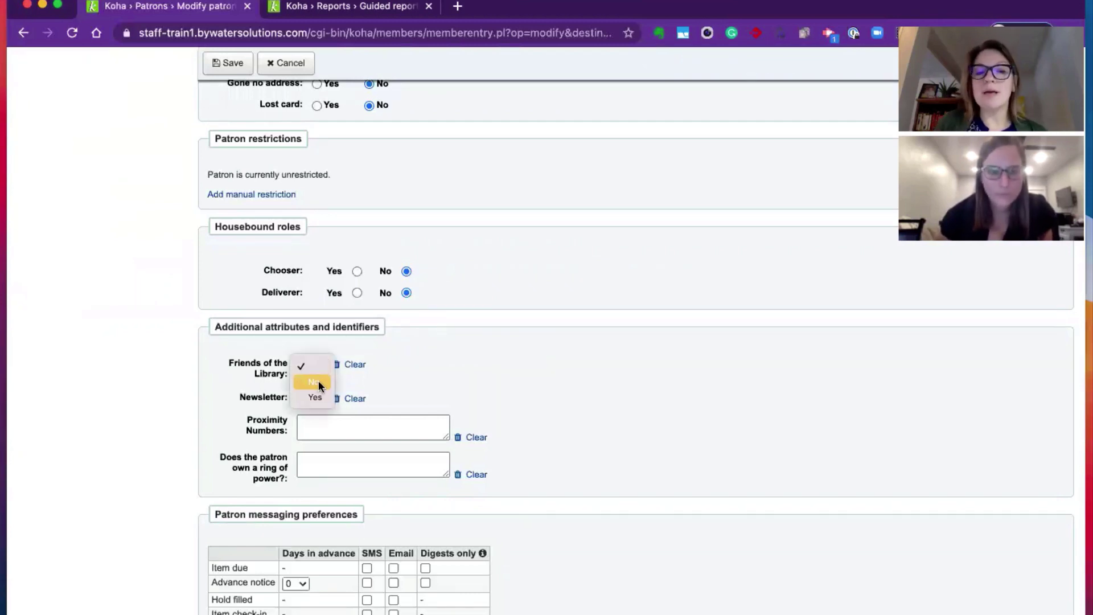
pyautogui.click(315, 397)
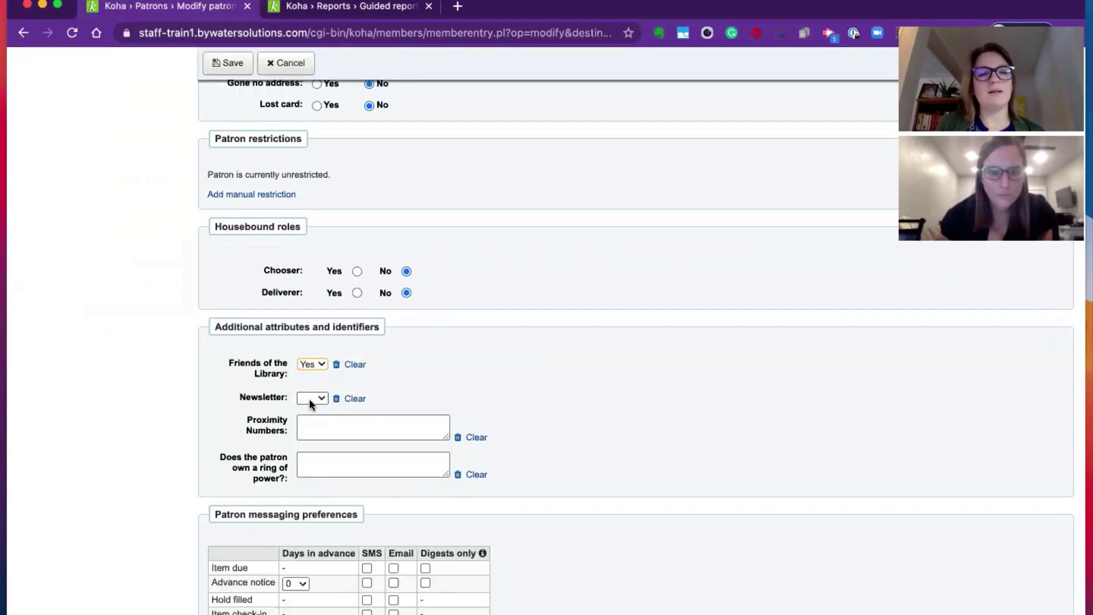
pyautogui.click(311, 399)
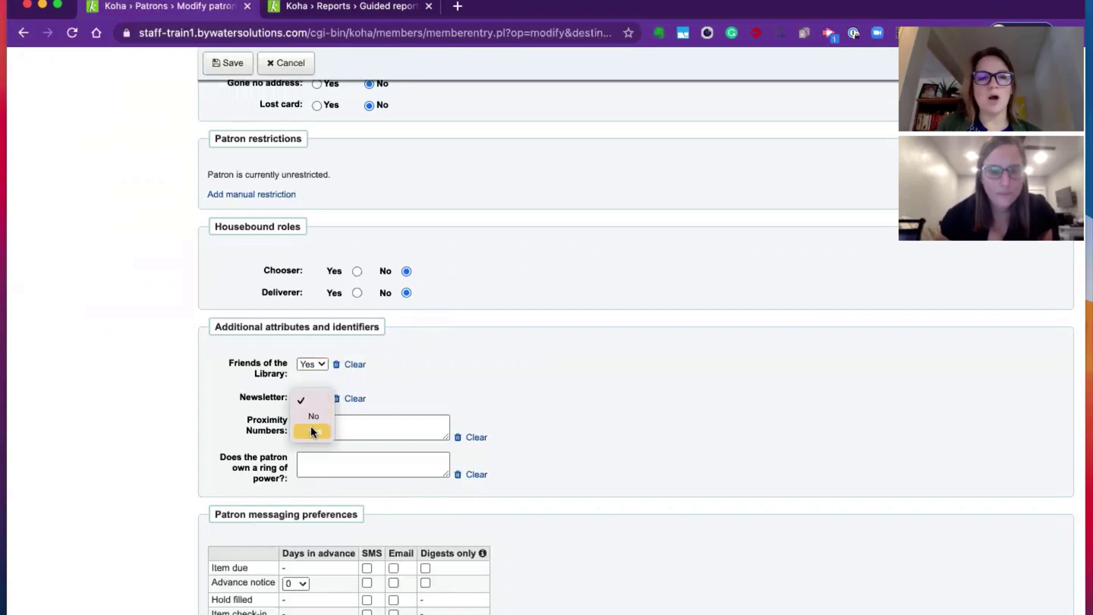
pyautogui.click(316, 423)
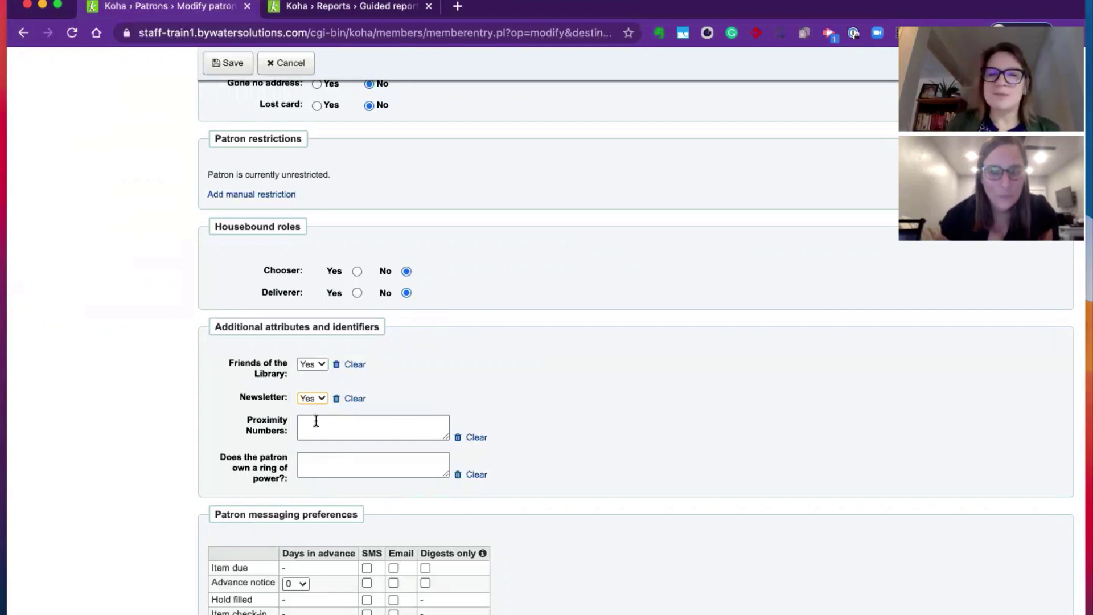
pyautogui.click(314, 459)
pyautogui.click(312, 427)
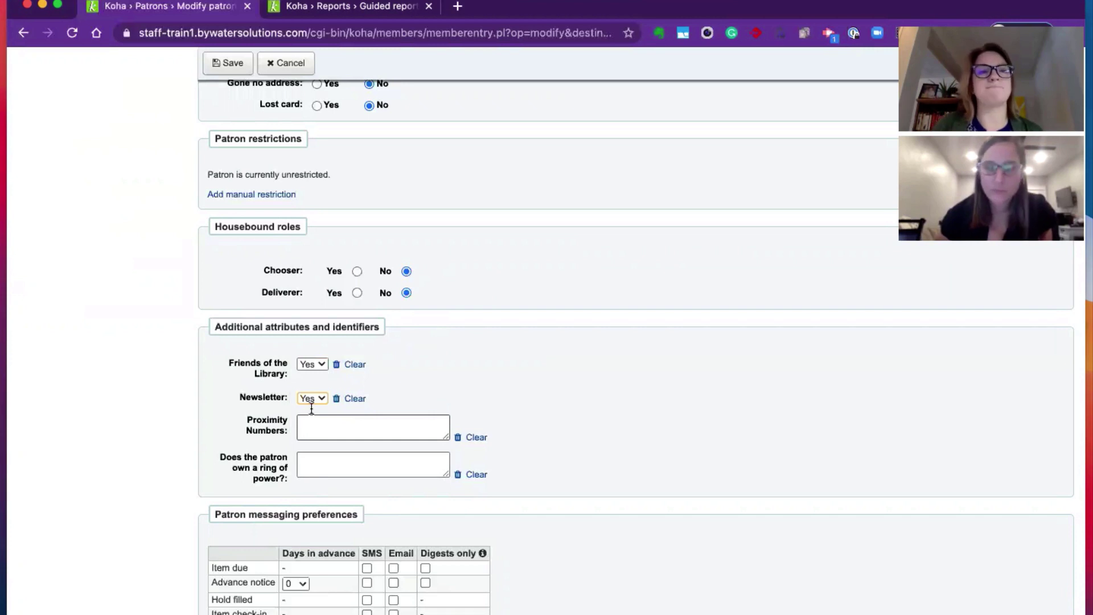
pyautogui.click(230, 64)
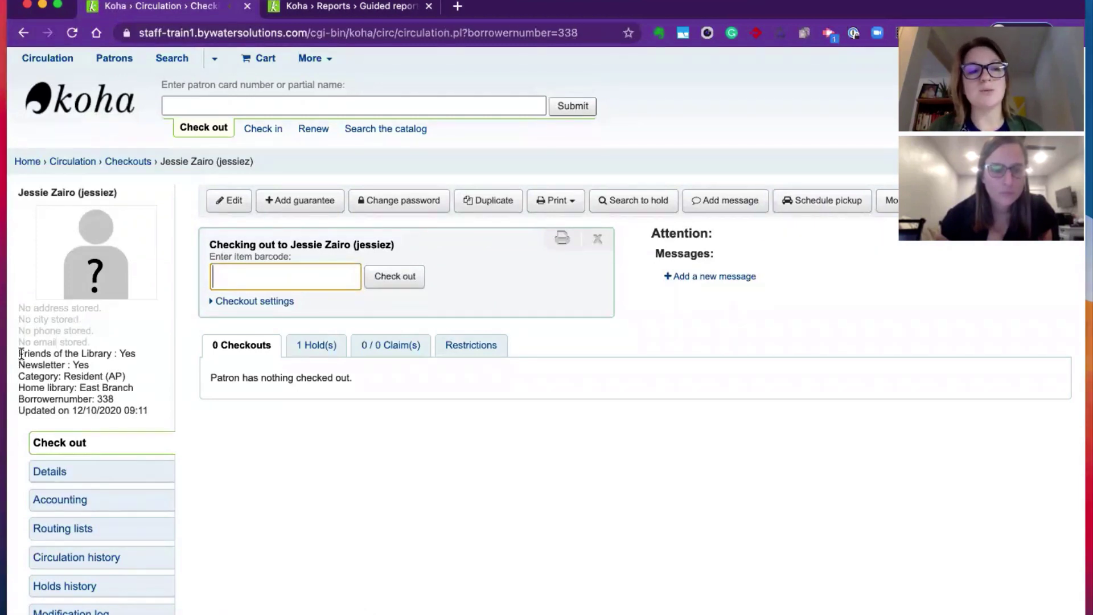
pyautogui.moveTo(20, 354); pyautogui.dragTo(137, 353)
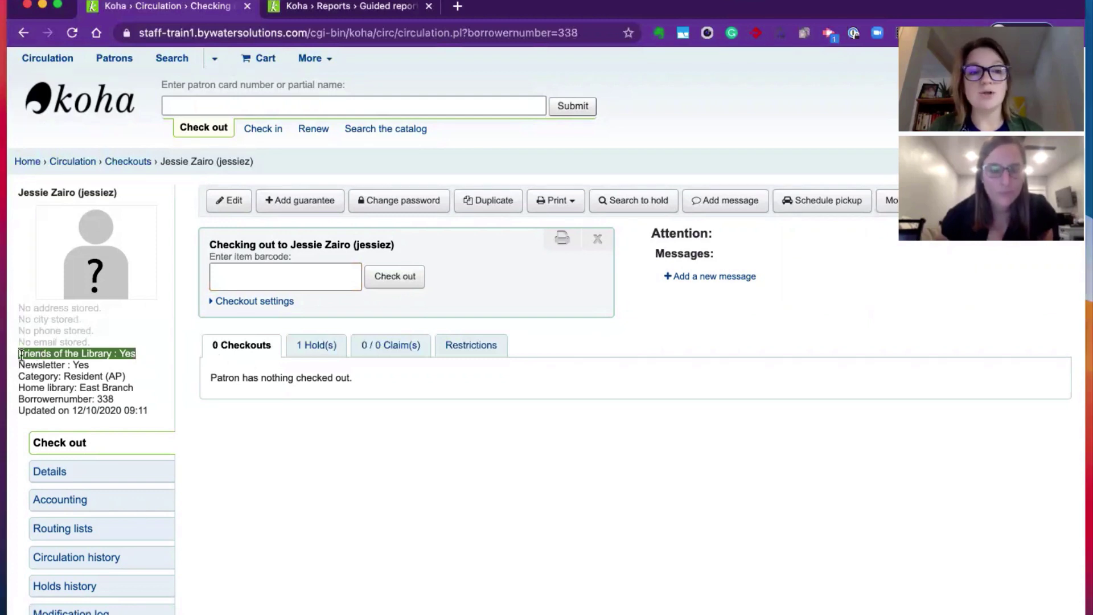
pyautogui.moveTo(19, 364); pyautogui.dragTo(104, 360)
pyautogui.moveTo(19, 352); pyautogui.dragTo(142, 352)
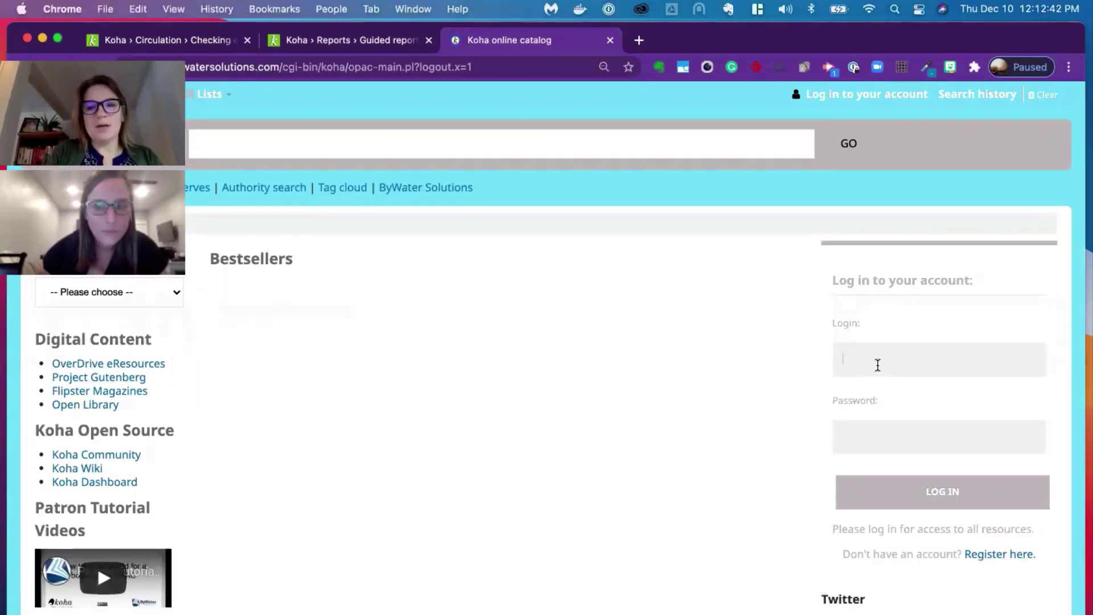
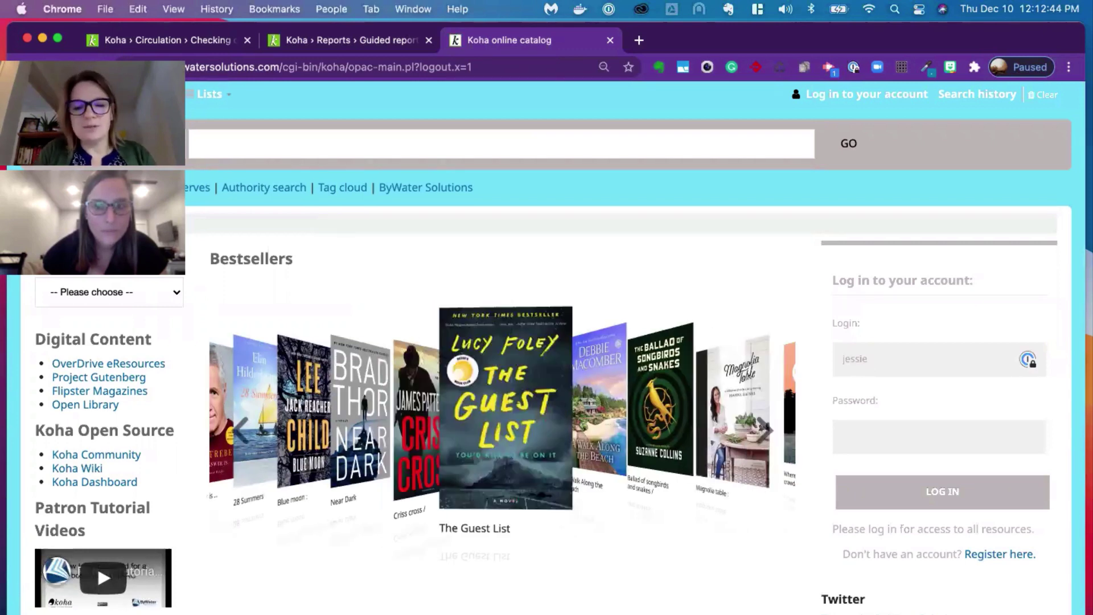
# Log in to the OPAC with the patron's username and password
pyautogui.press('Tab')
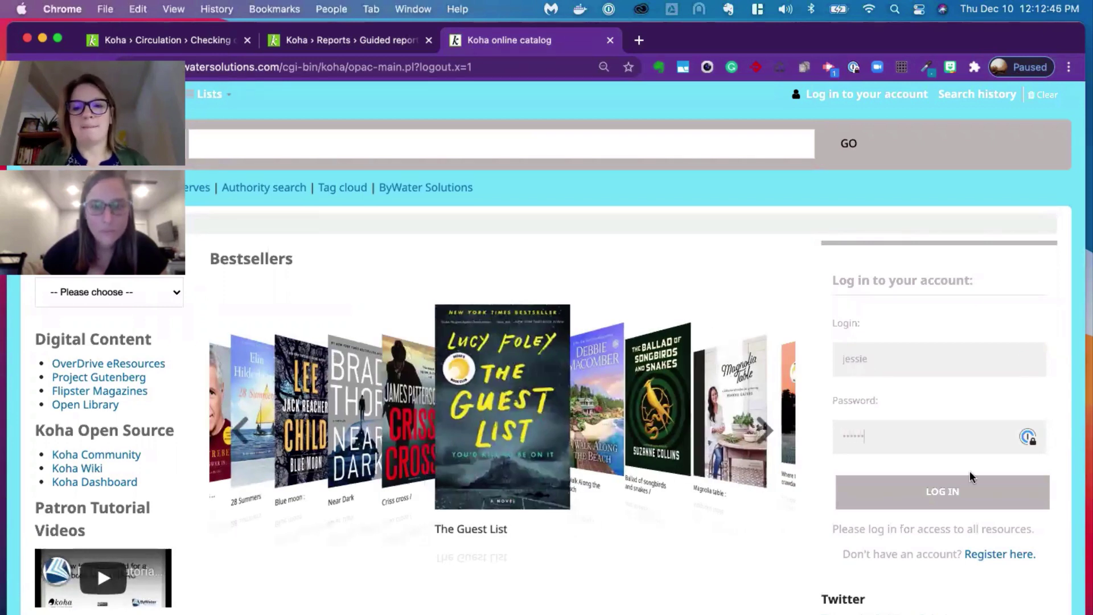
pyautogui.click(952, 492)
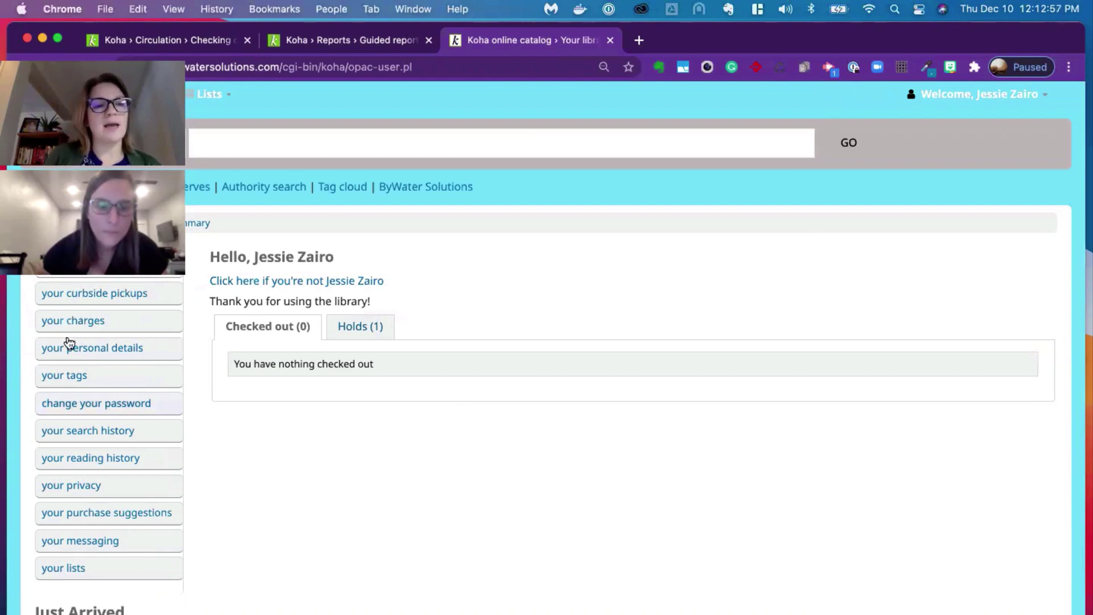
# In the patron's personal details, change Newsletter to No and submit the update request
pyautogui.click(108, 350)
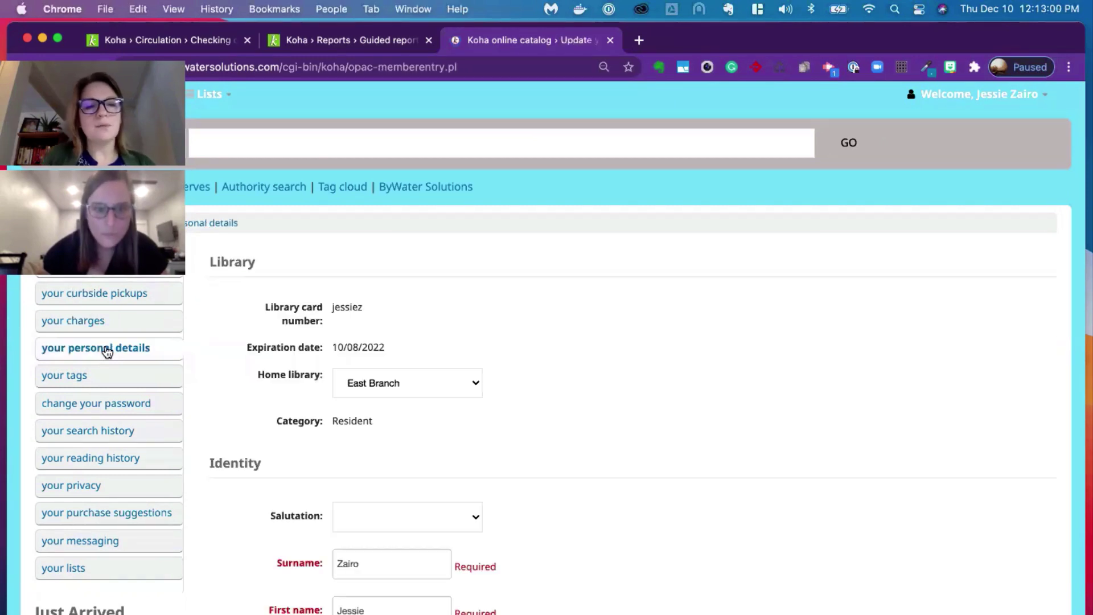
pyautogui.scroll(-5, 552, 462)
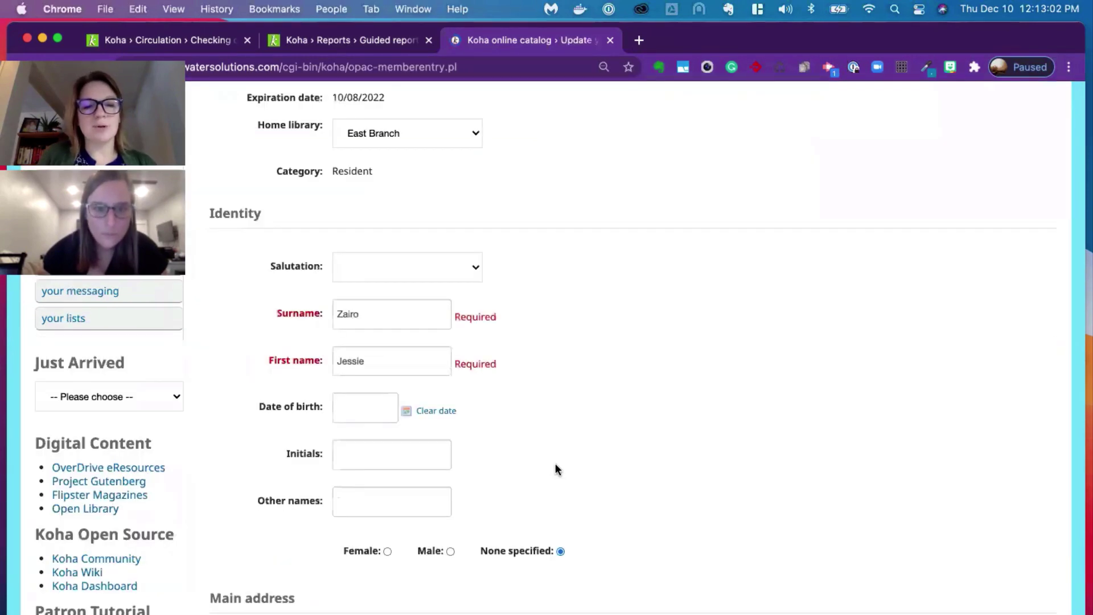
pyautogui.scroll(-15, 556, 469)
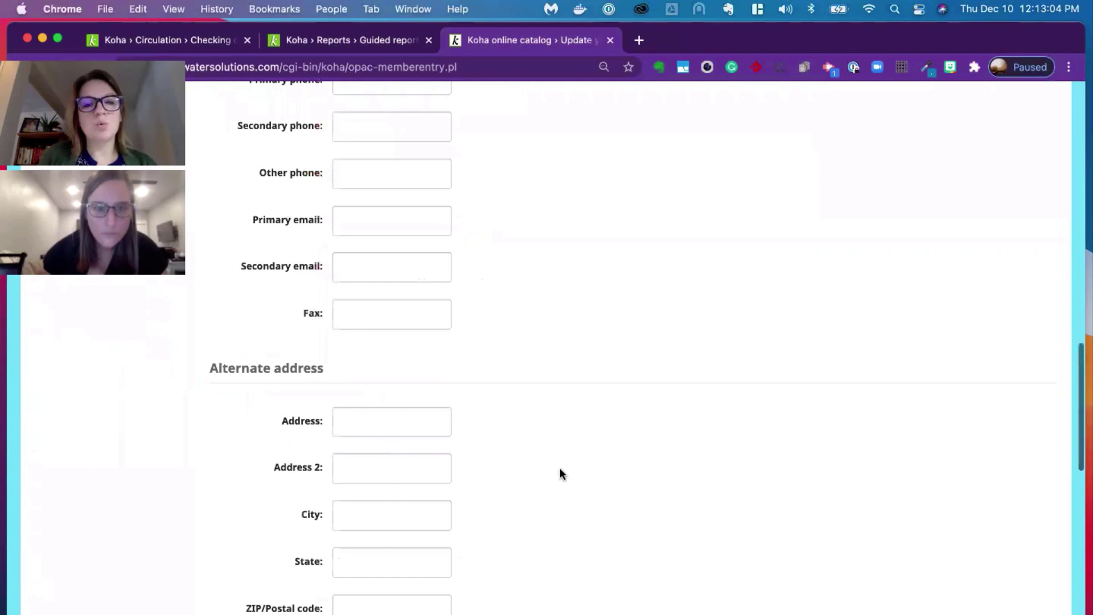
pyautogui.scroll(-15, 559, 474)
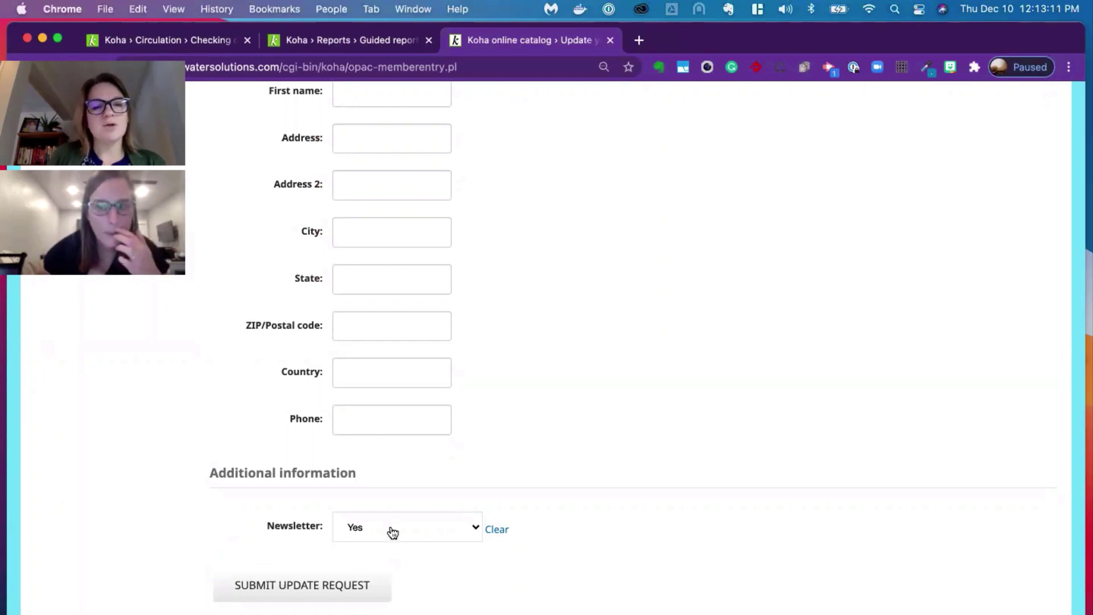
pyautogui.click(388, 528)
pyautogui.click(380, 526)
pyautogui.click(382, 529)
pyautogui.click(376, 509)
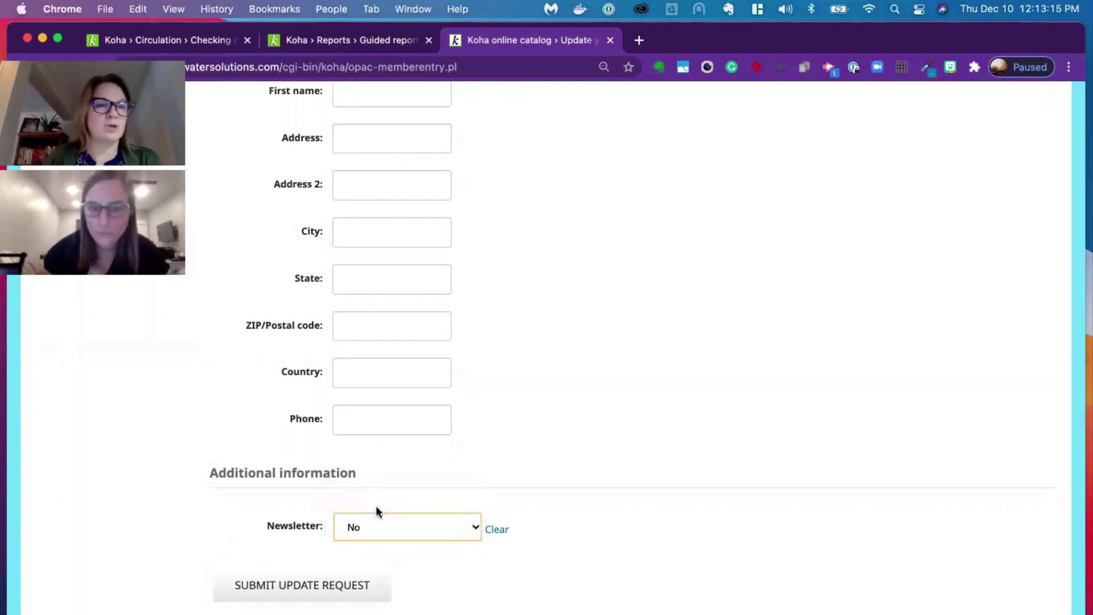
pyautogui.click(317, 595)
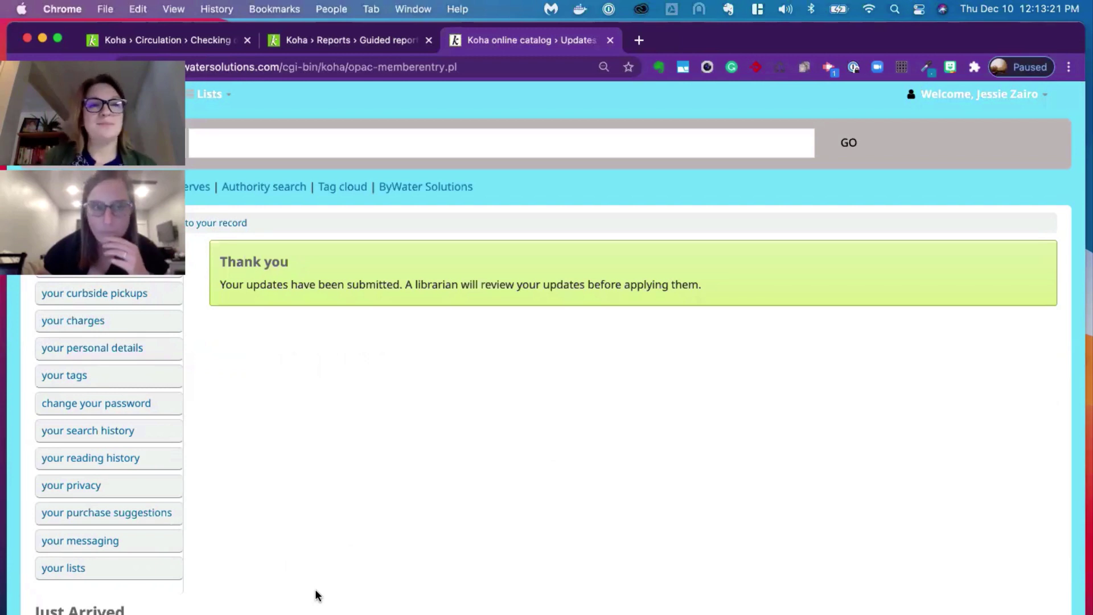
# In the staff client, approve the patron's pending Newsletter Yes-to-No change, then return to the home page
pyautogui.click(221, 46)
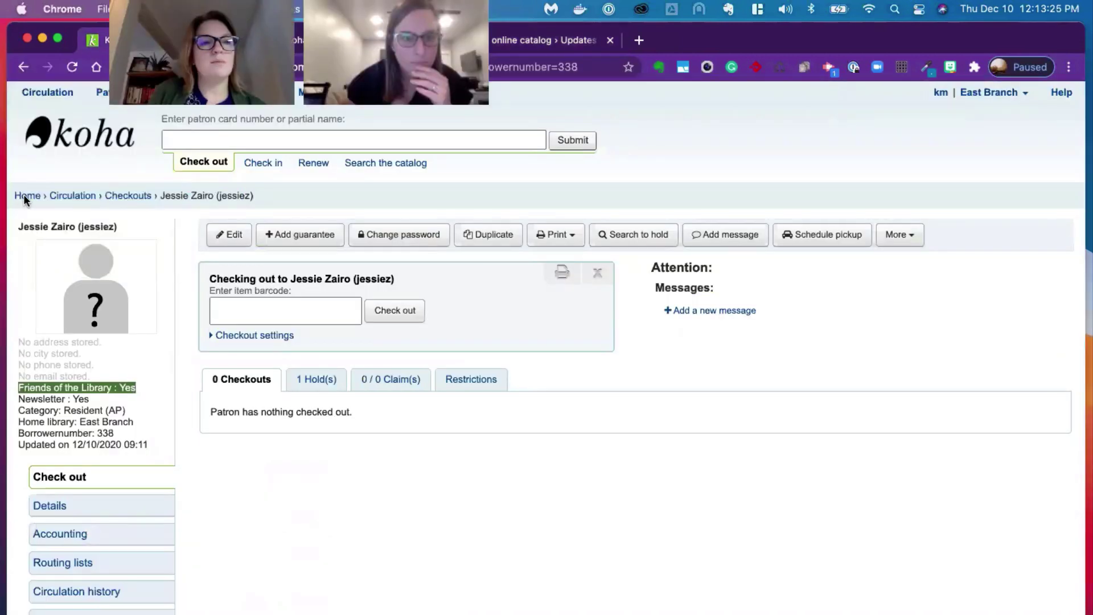
pyautogui.click(26, 196)
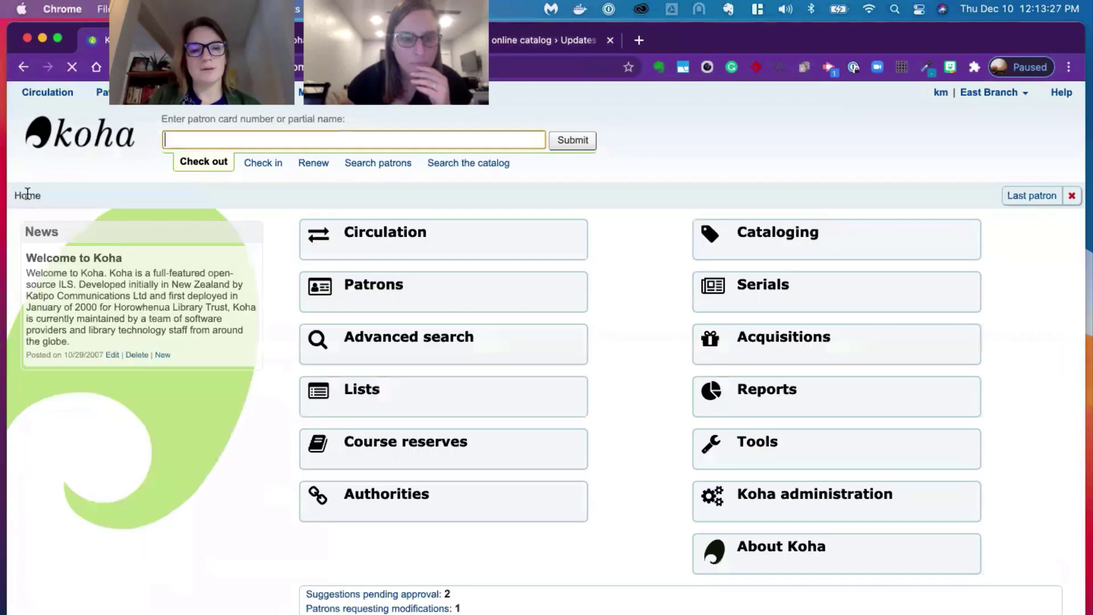
pyautogui.scroll(-1, 211, 514)
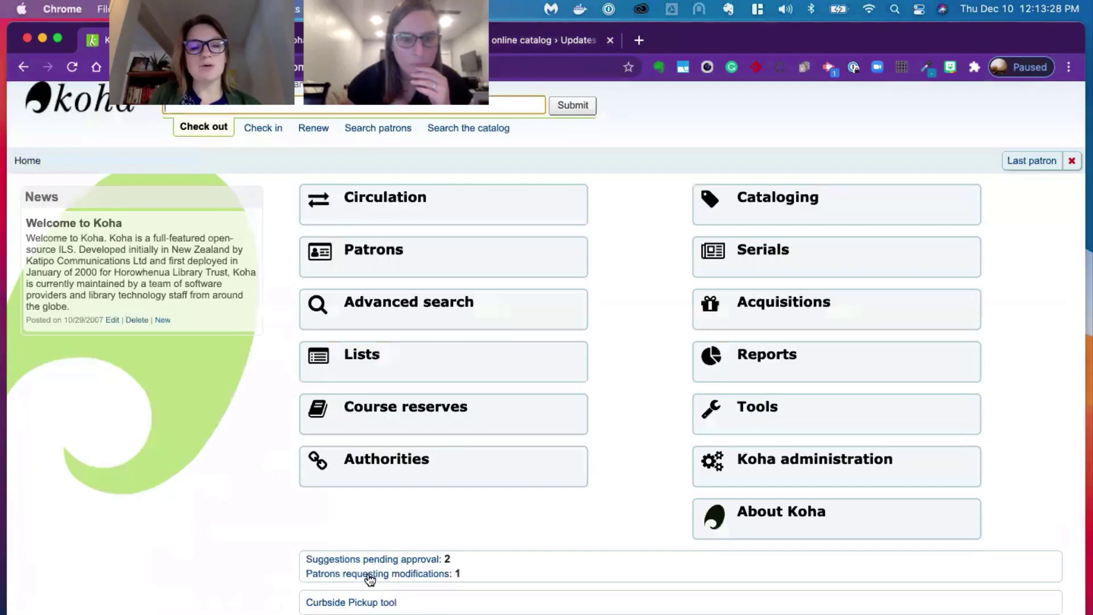
pyautogui.click(369, 576)
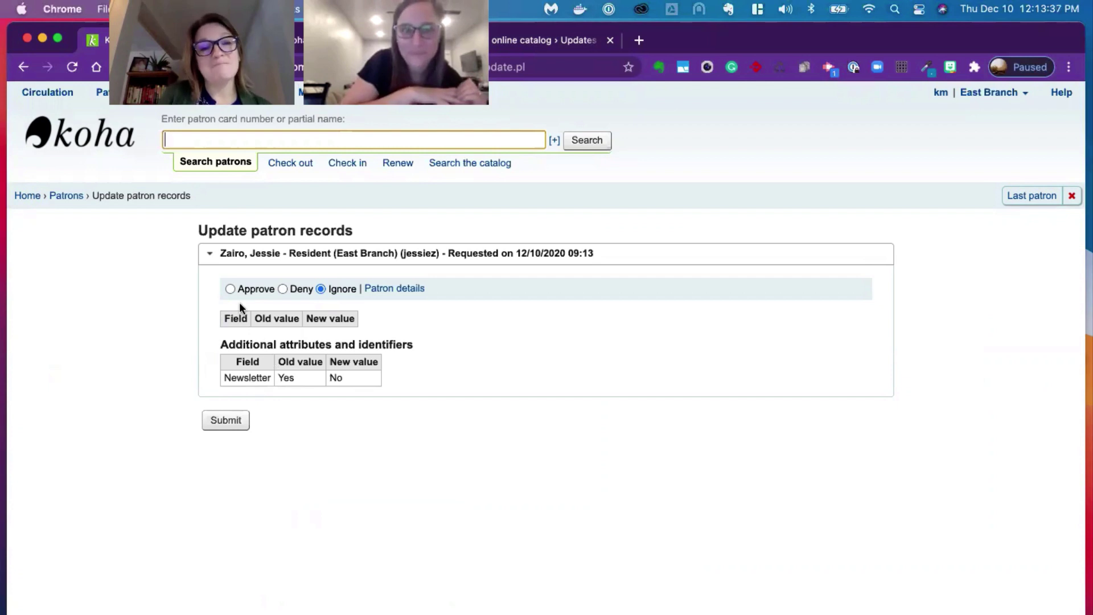
pyautogui.click(230, 289)
pyautogui.click(225, 422)
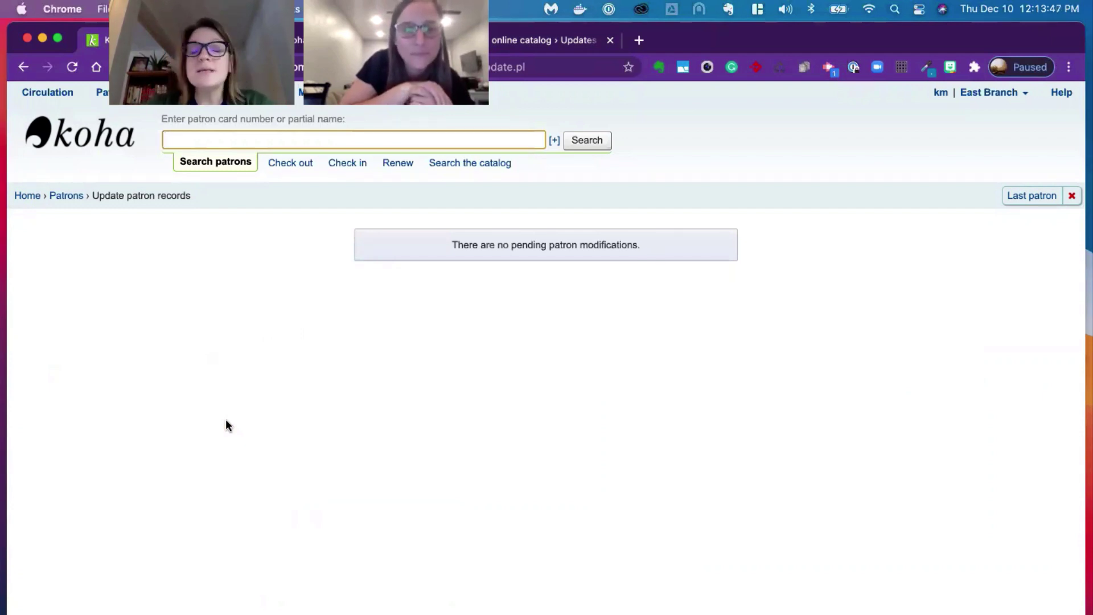
pyautogui.click(22, 198)
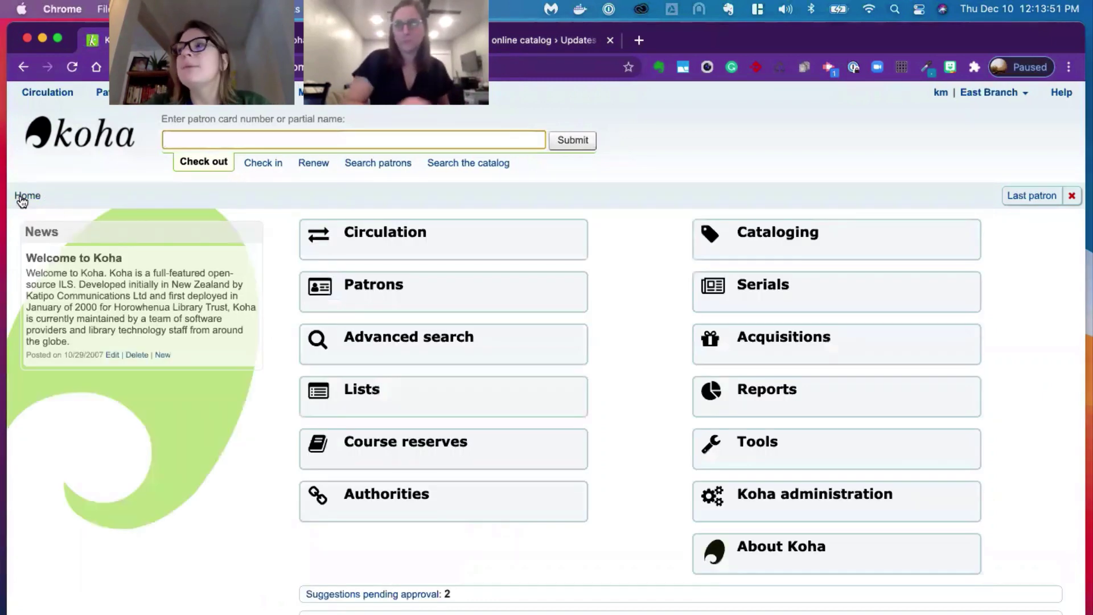